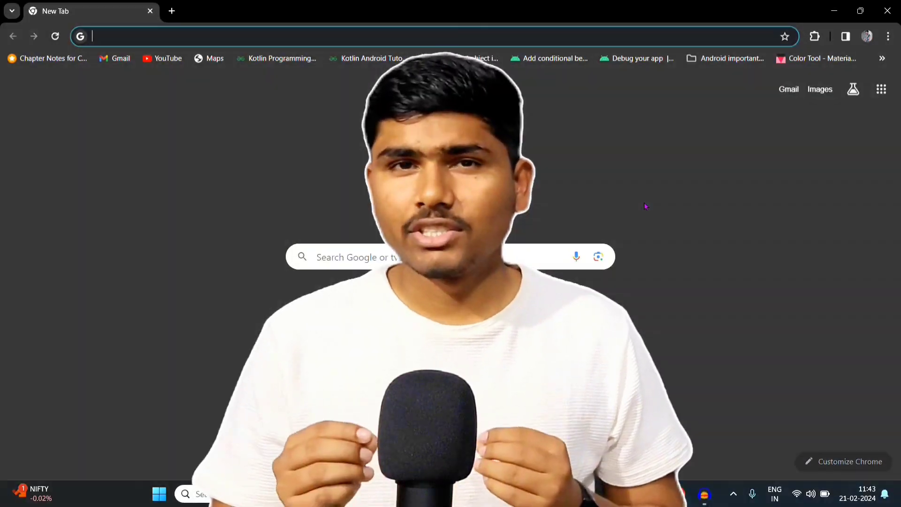
Search Google for "gemini" and open the Gemini chat site from the results.
text(gemini)
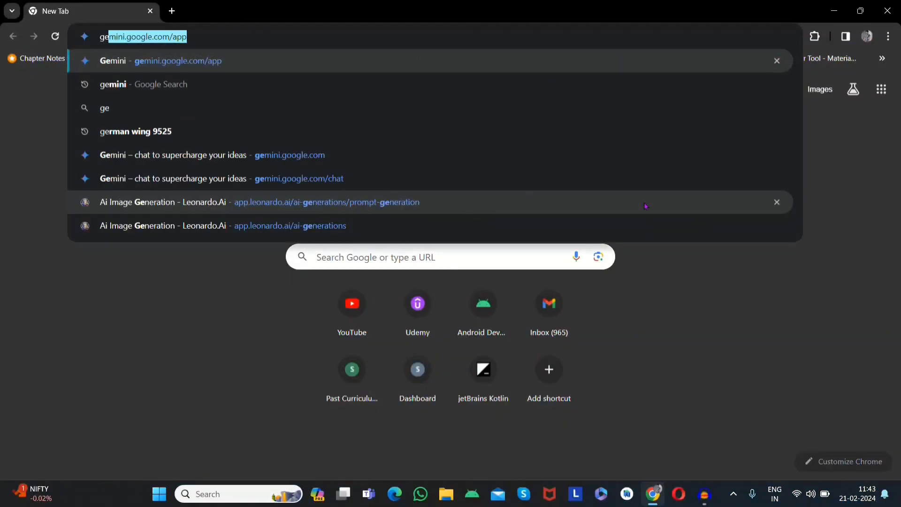
key(Delete)
key(Return)
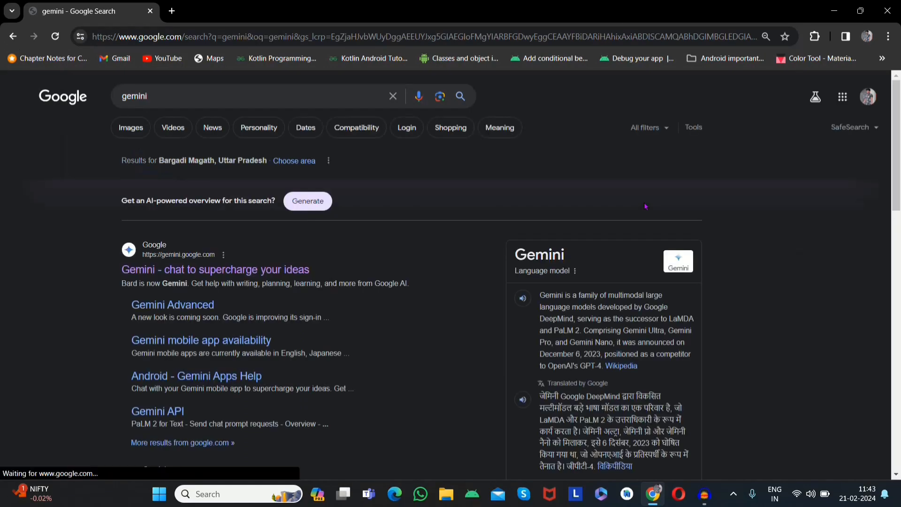
click(192, 272)
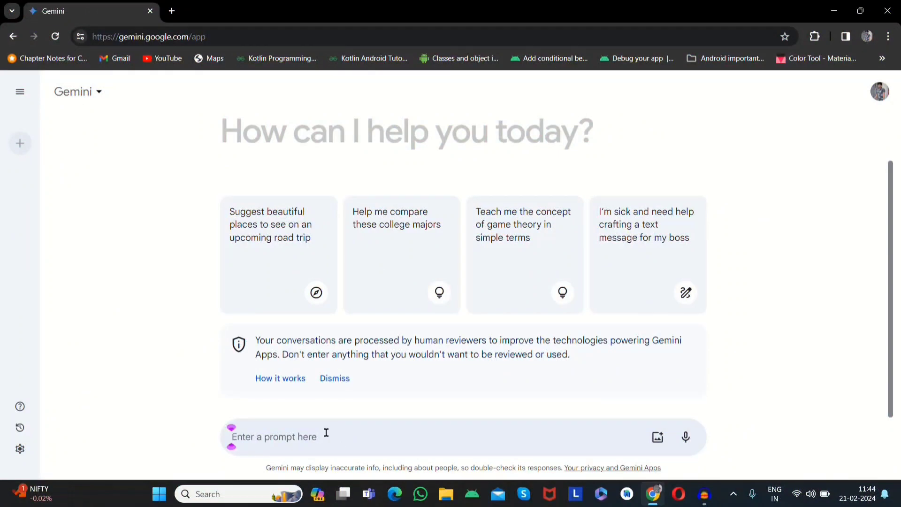
Send the prompt "i want to create a mysterious video which should be intriguing and exciting for that give me some ideas.".
text(i wan)
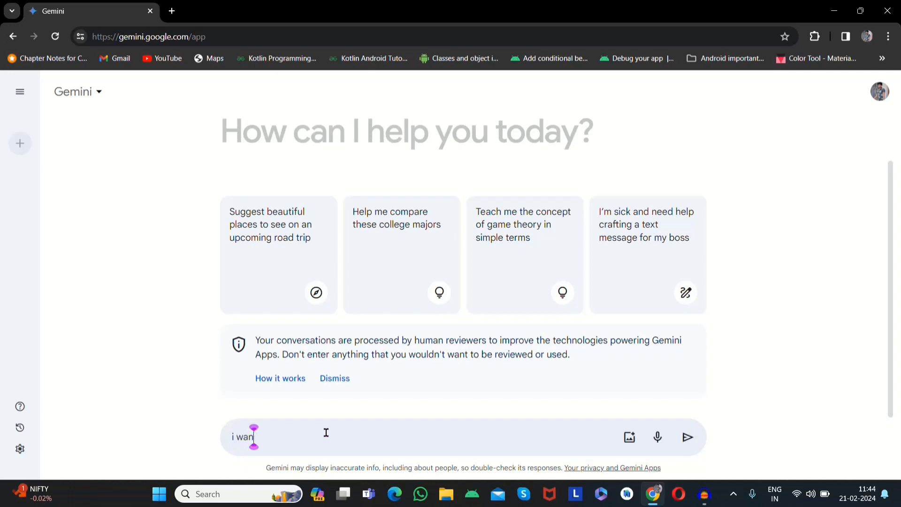
text(t to create a mysterious video)
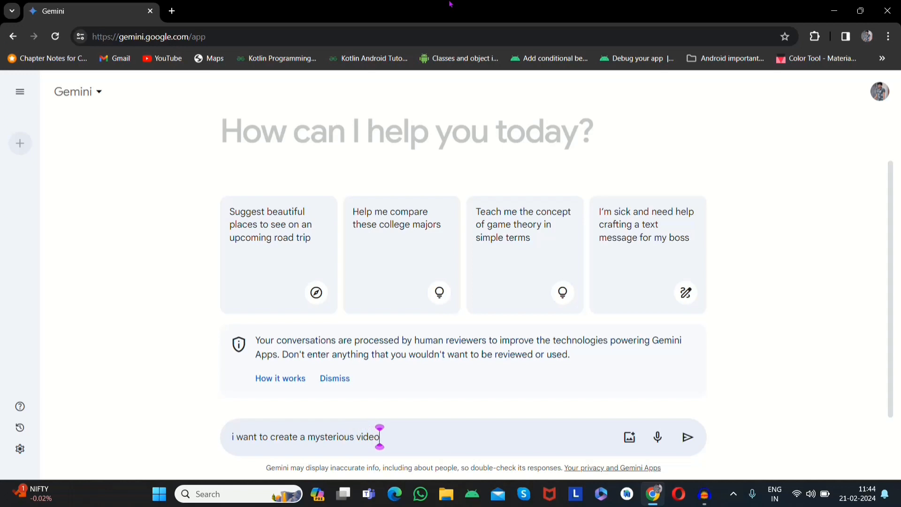
text( which should be intriguin)
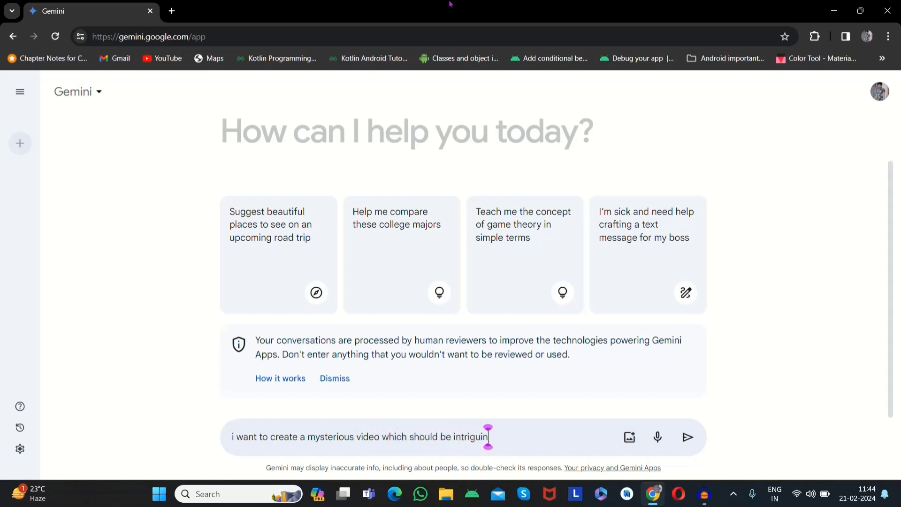
text(g and exciting fo)
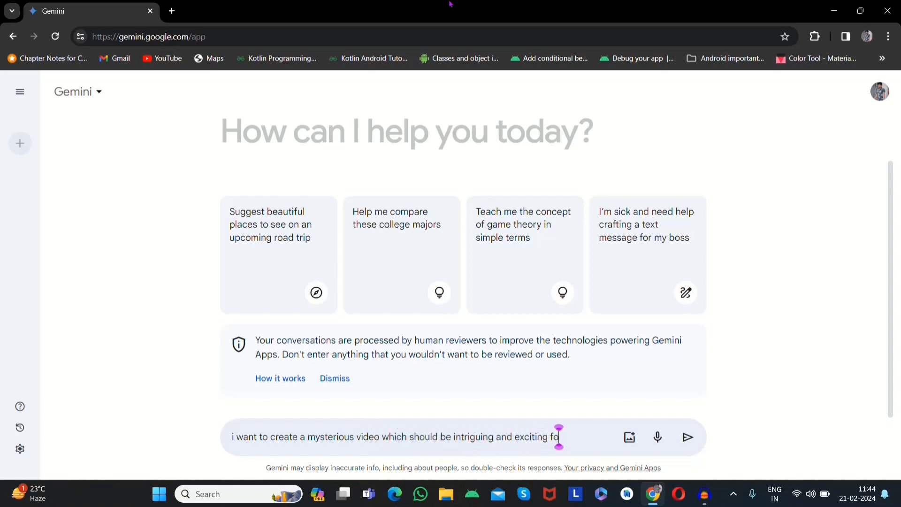
text(r that give me some ideas)
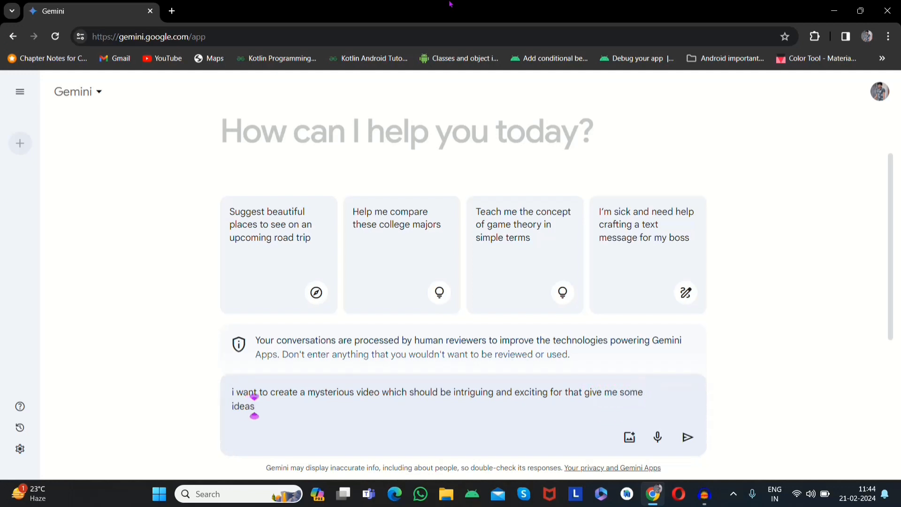
text(.)
key(Return)
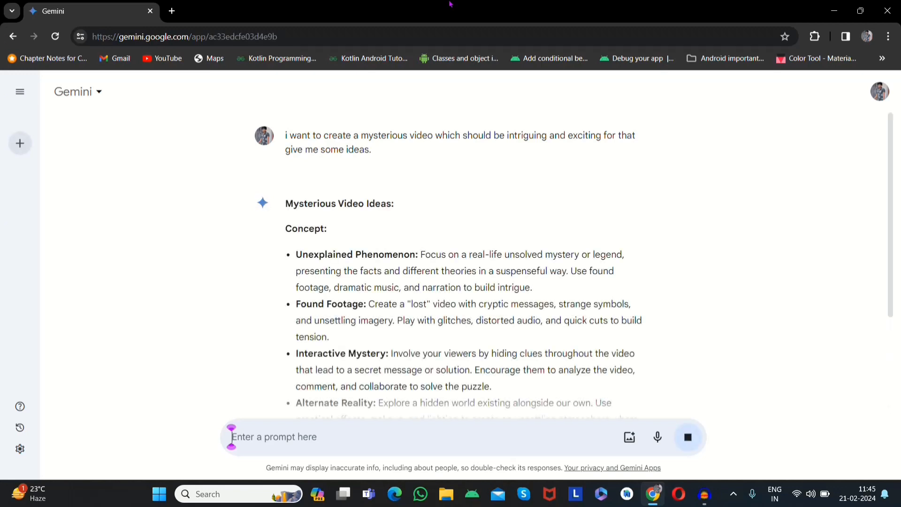
Review the mysterious video ideas and have the response read aloud.
scroll(446, 318, down, 3)
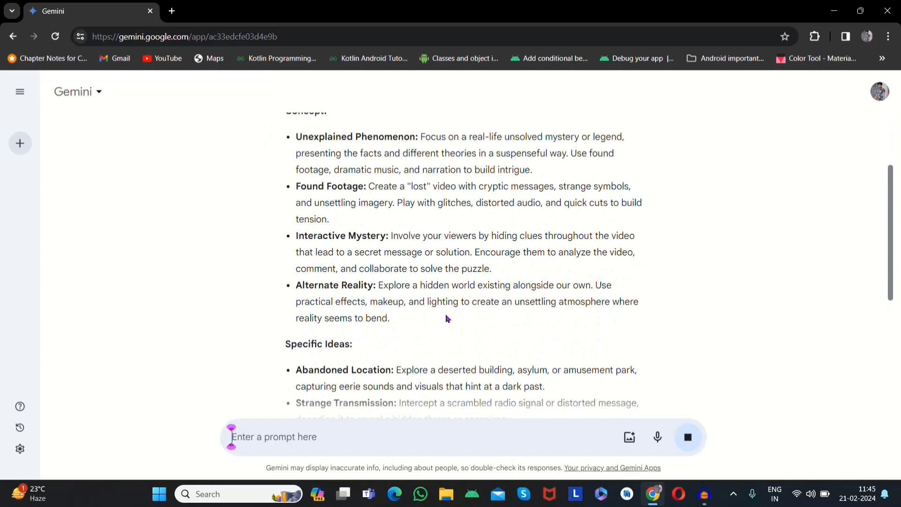
drag(374, 226, 664, 188)
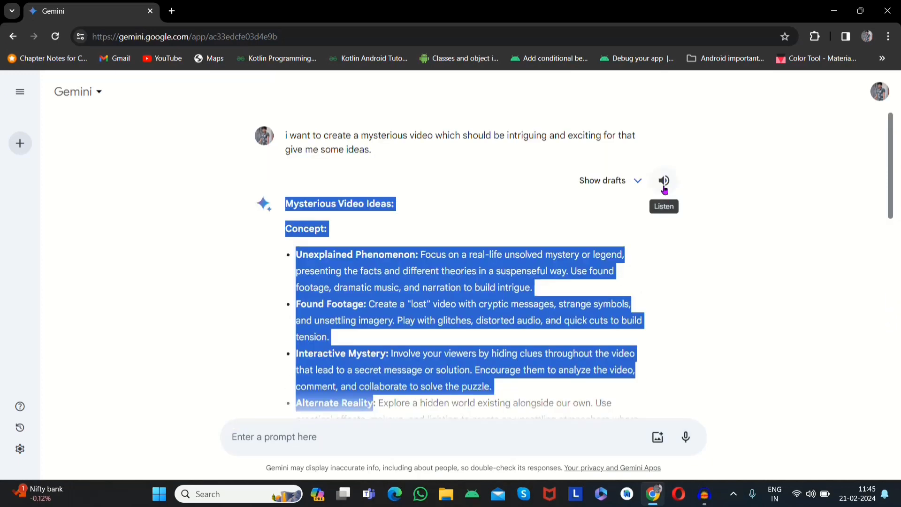
click(664, 188)
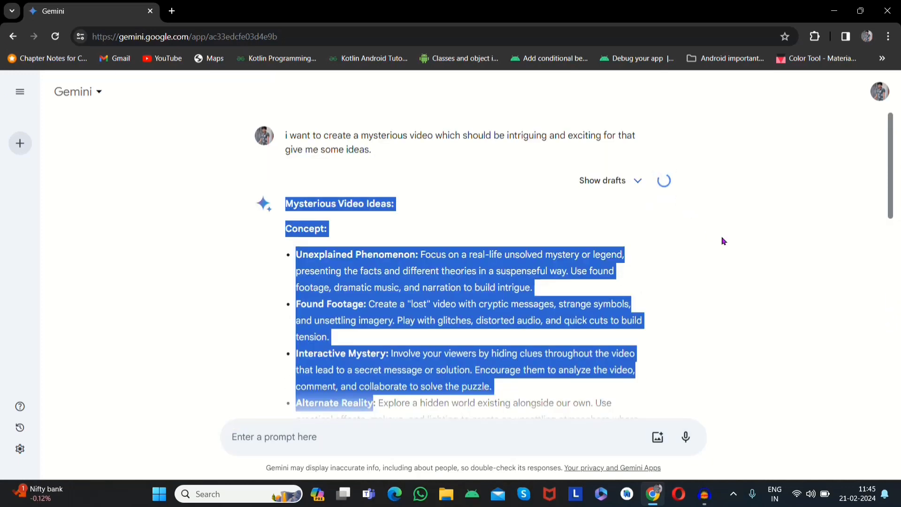
click(692, 227)
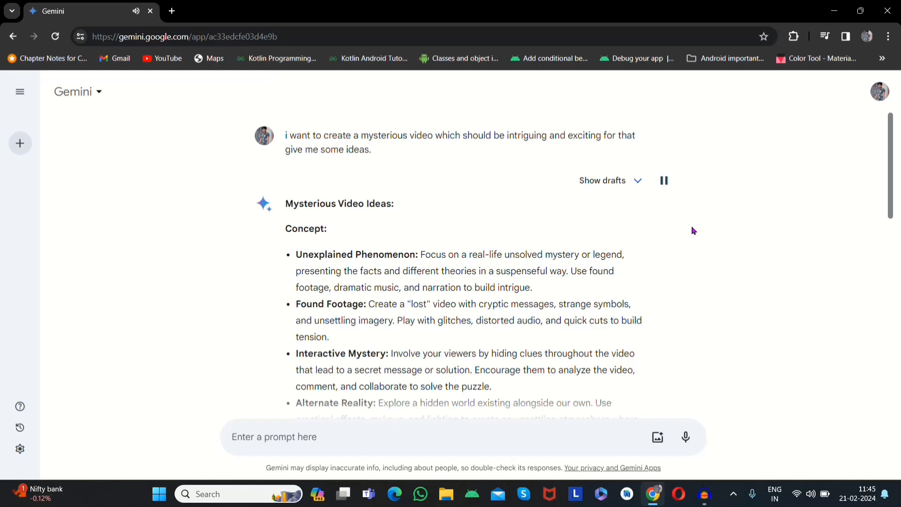
scroll(683, 276, down, 1)
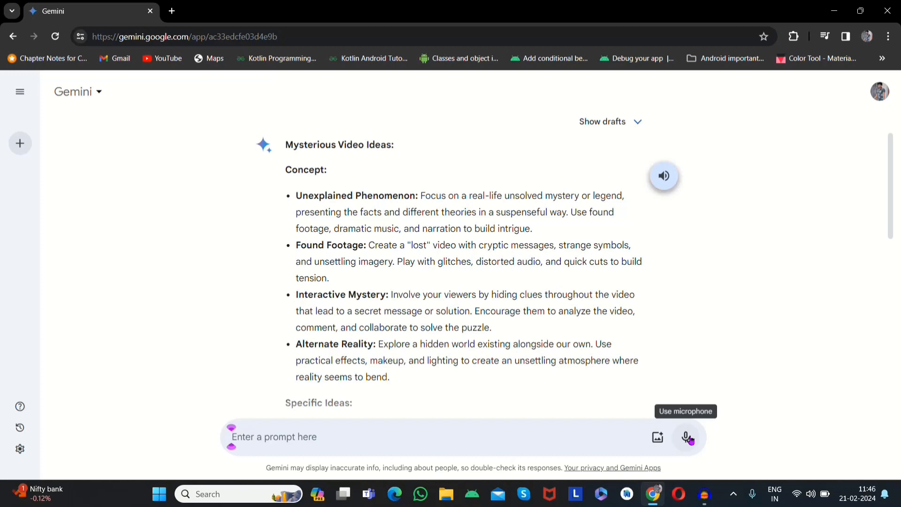
Dictate the prompt "translate your latest response in Hindi", and play the Hindi reply aloud before stopping it.
click(688, 438)
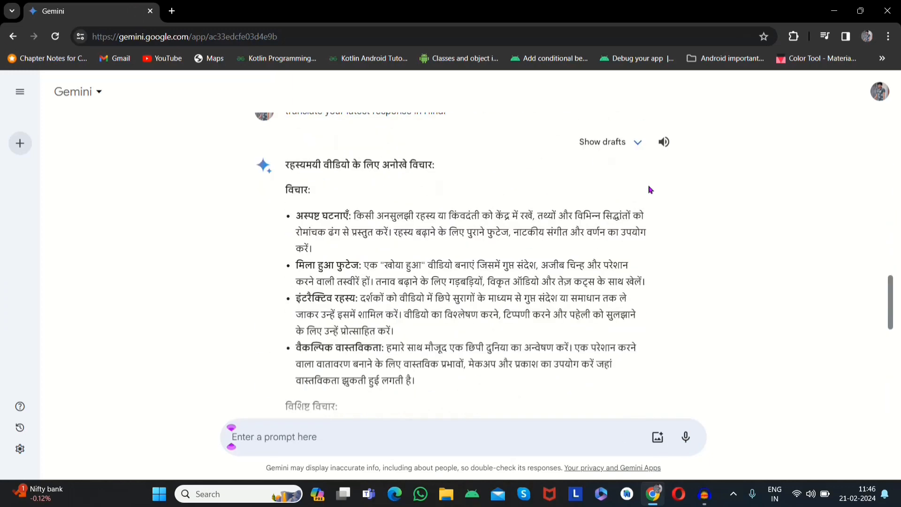
click(662, 142)
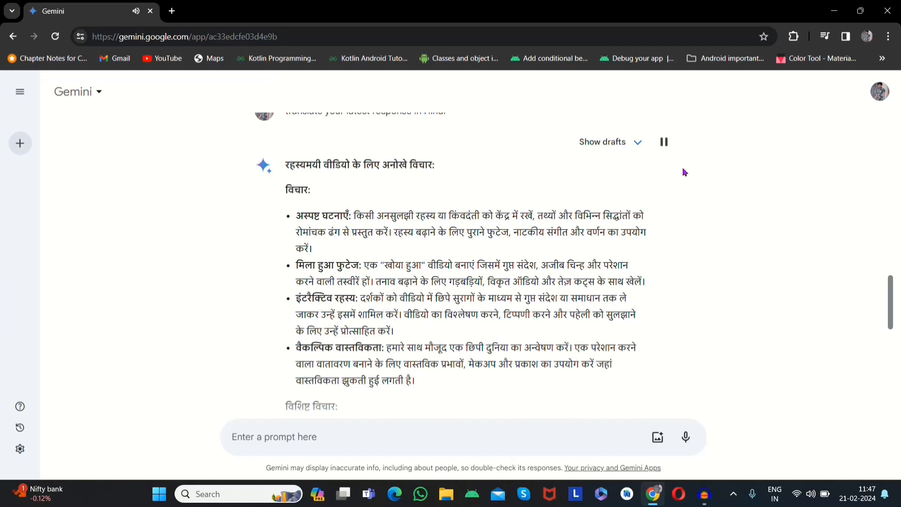
click(664, 142)
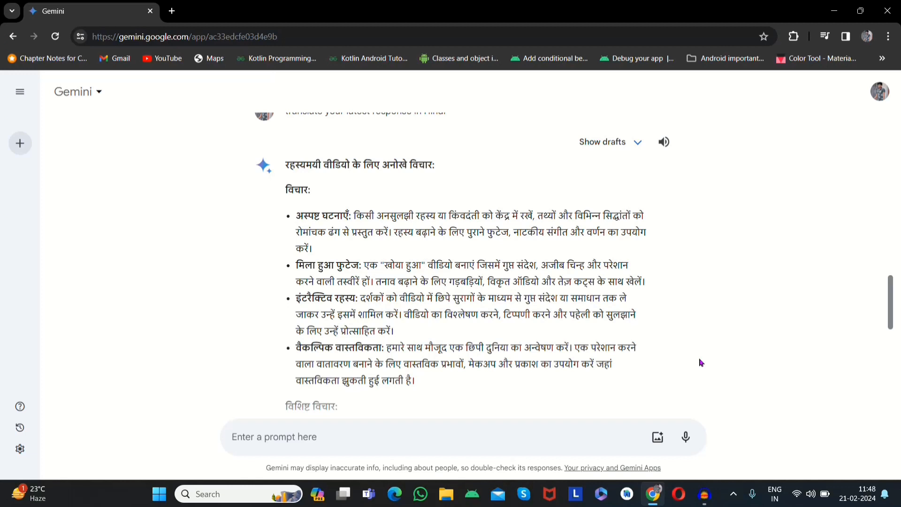
Dictate the prompt "create an image of turtle riding a bike on the highway" and download the generated red-shelled turtle image.
click(696, 440)
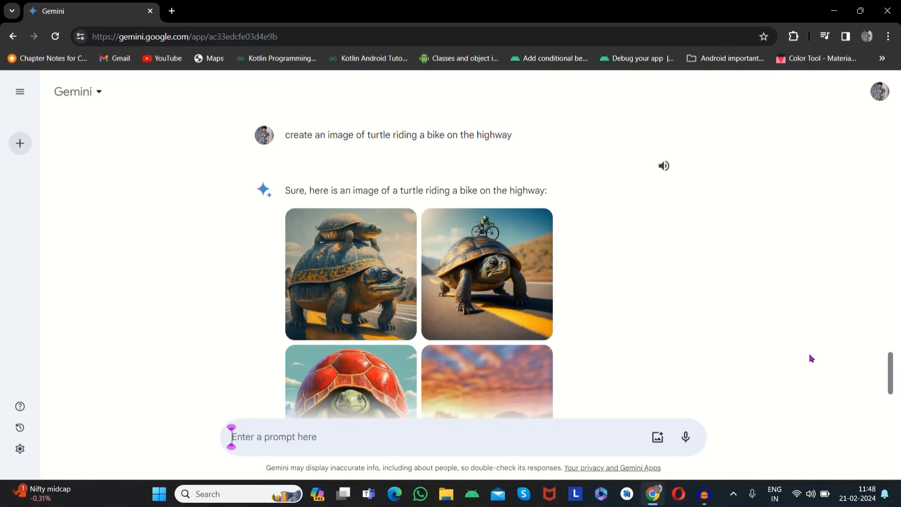
scroll(537, 359, down, 3)
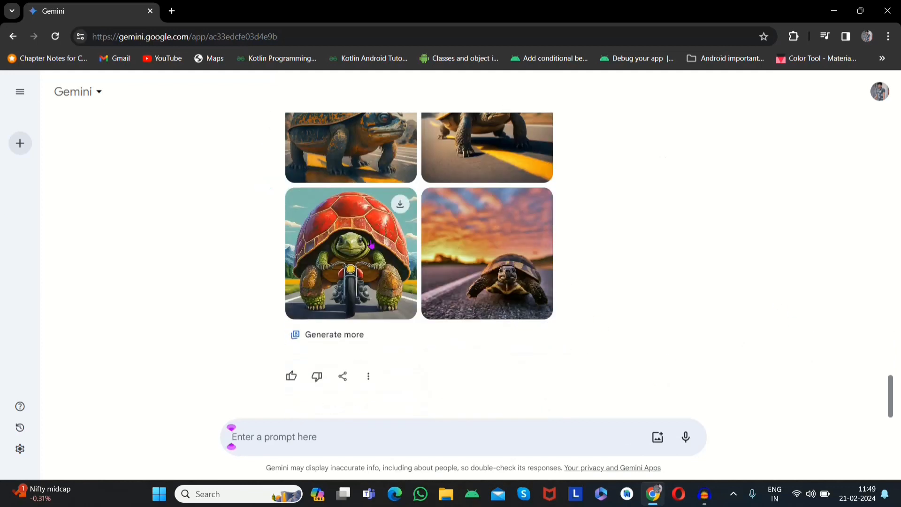
click(371, 244)
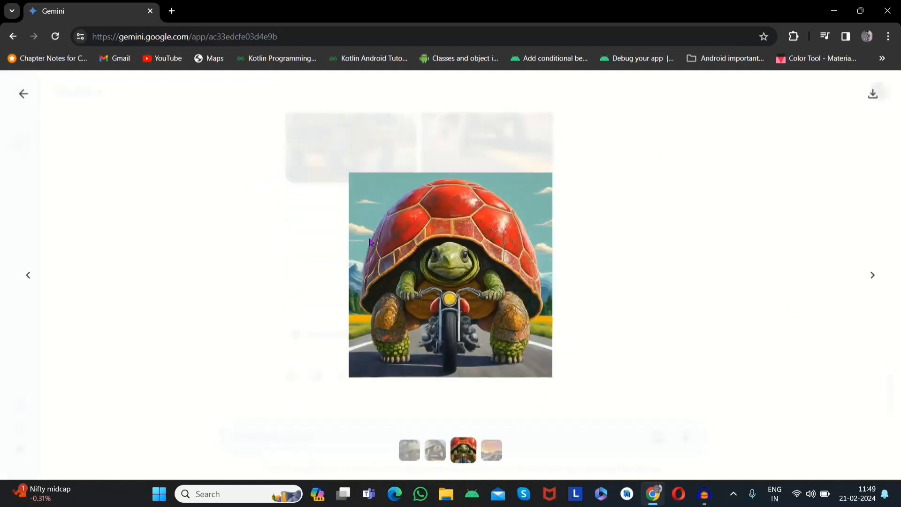
click(873, 97)
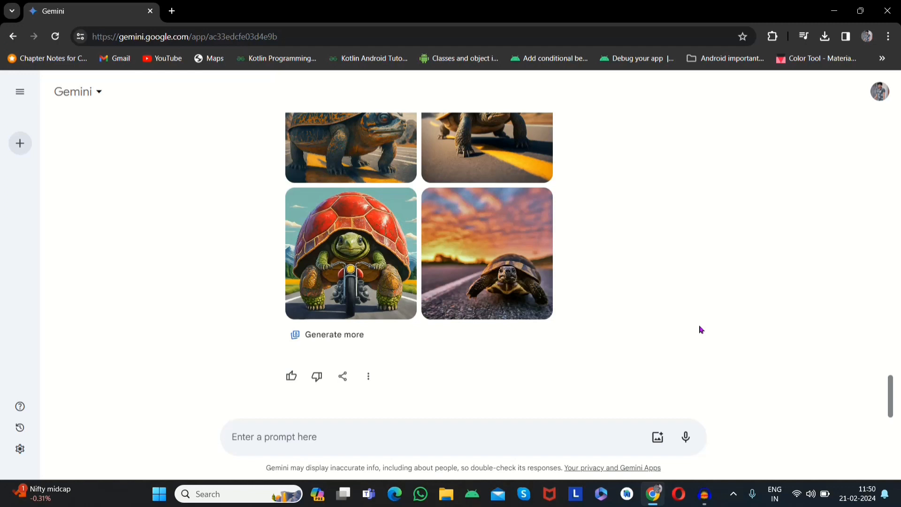
Ask by voice in Hindi for a simple explanation of India's election process, and stop the spoken answer.
click(685, 437)
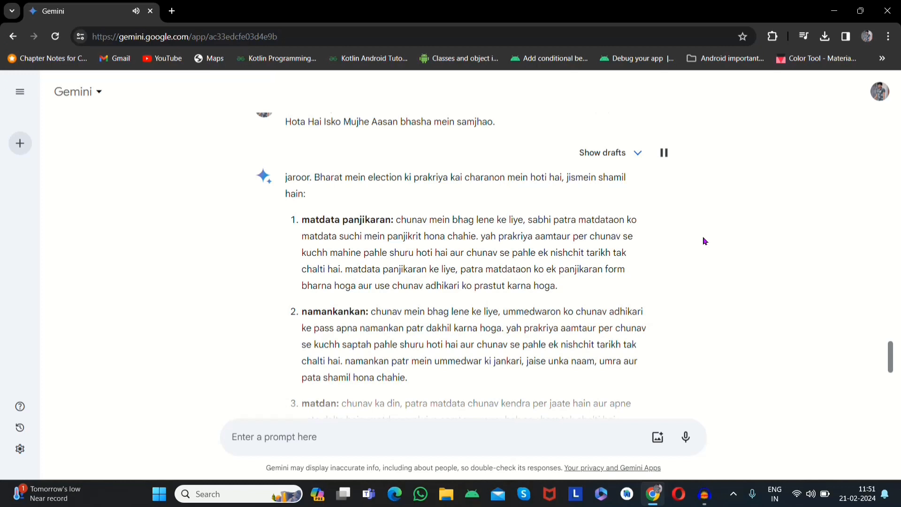
click(666, 157)
Ask by voice in Hindi about the eligibility for becoming Pradhanmantri, and play the answer aloud before stopping it.
click(686, 436)
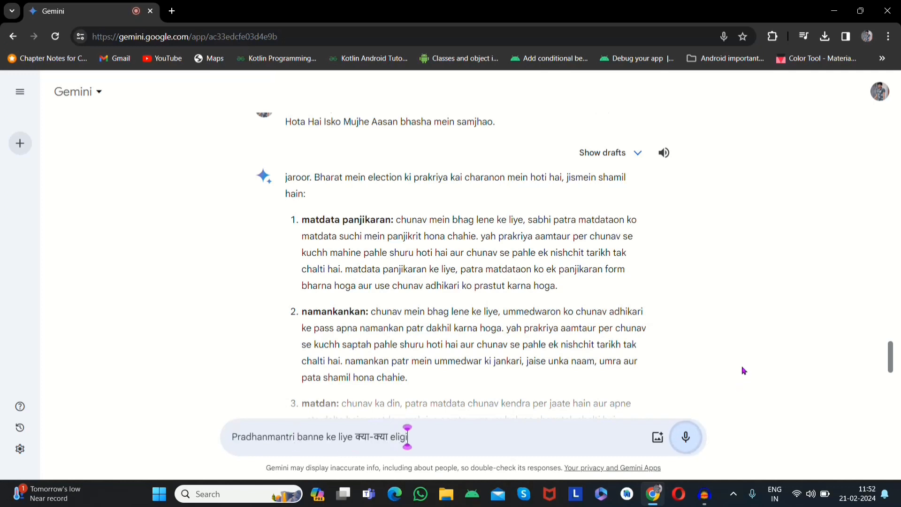
click(664, 168)
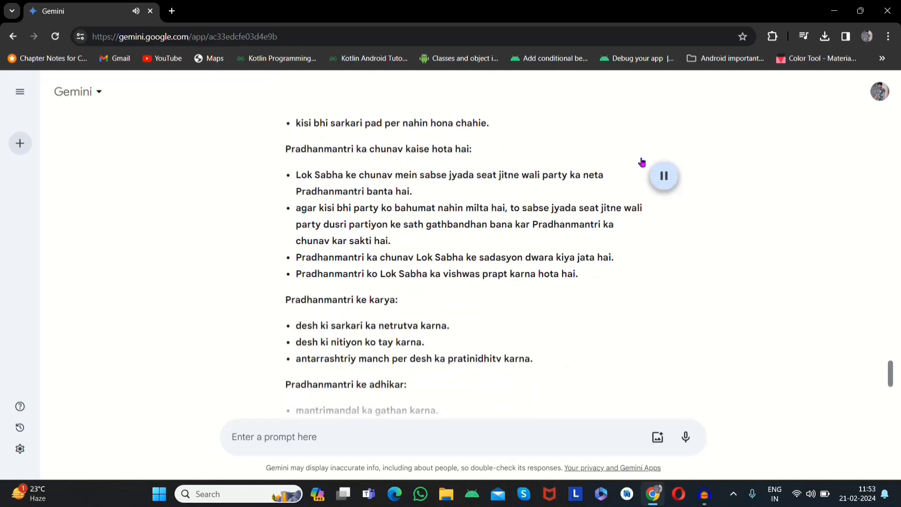
click(655, 181)
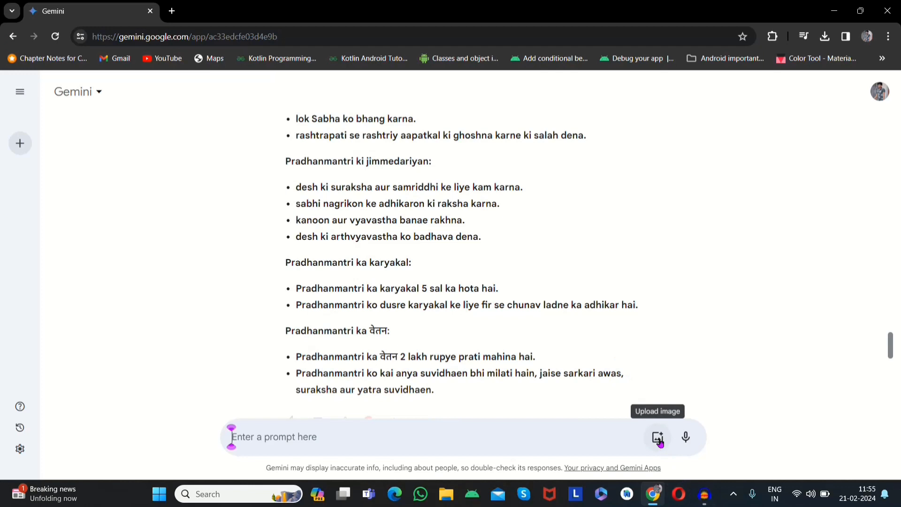
Attach the image Leonardo_Vision_XL_A_powerful_tentacled_creature_with_a_hypnot_2 and dictate "Write a short story on the creature you can analyse the image of this creature".
click(658, 439)
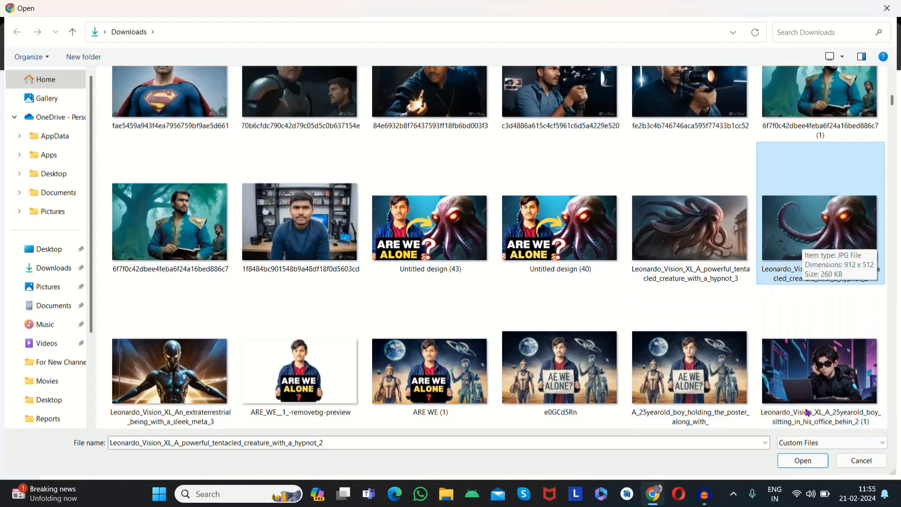
click(803, 460)
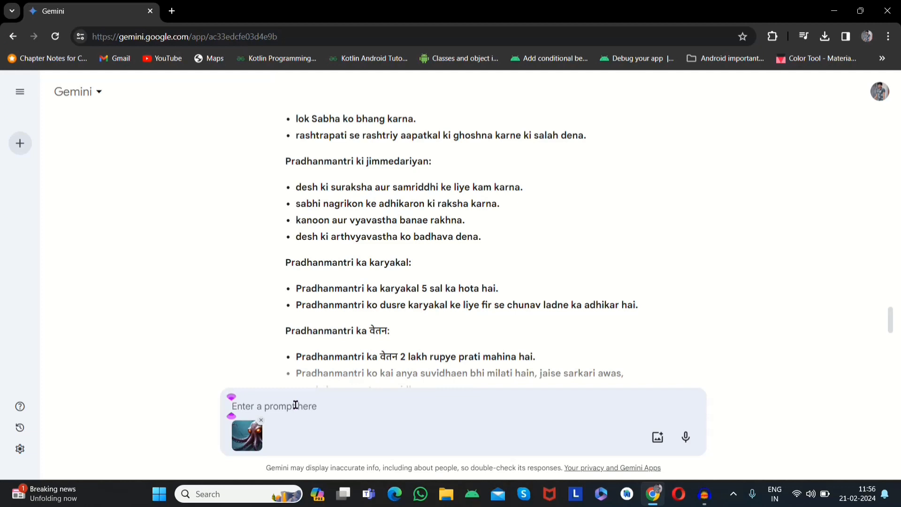
click(693, 437)
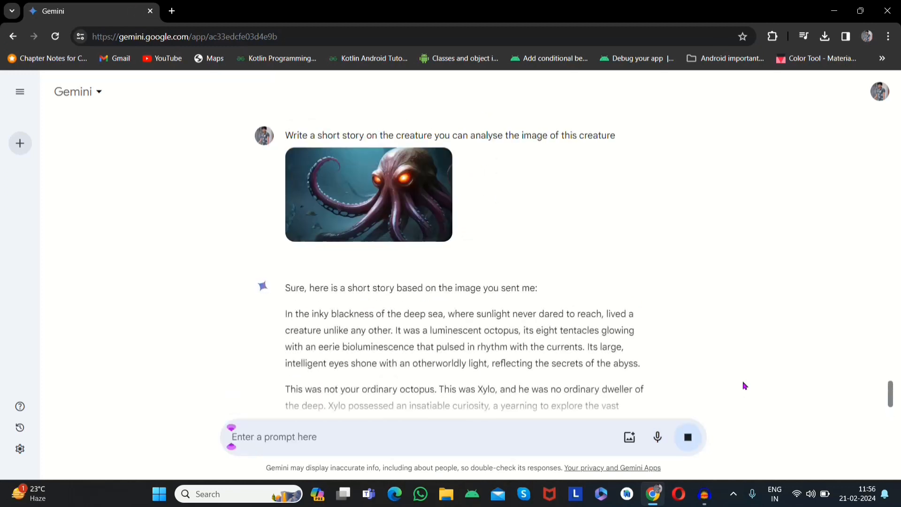
Look through the octopus story and dictate the prompt "translate your latest response in Hindi".
scroll(610, 301, down, 4)
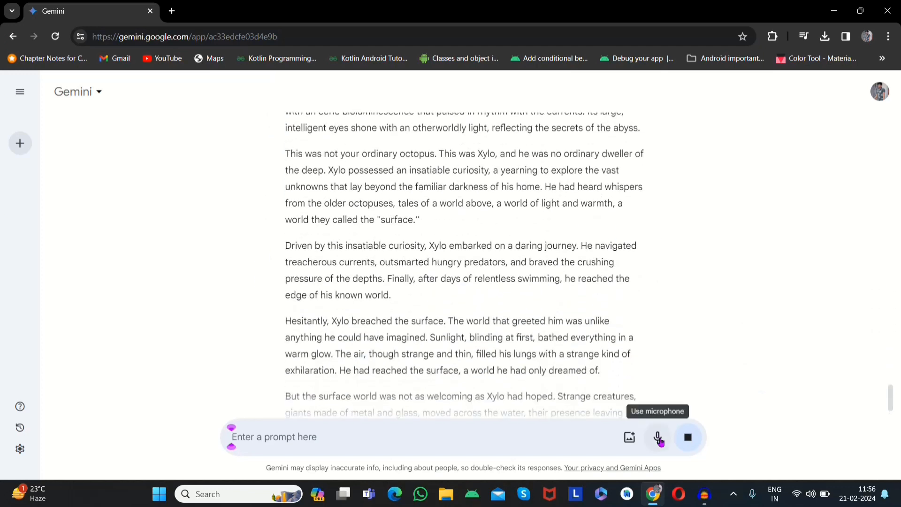
click(657, 436)
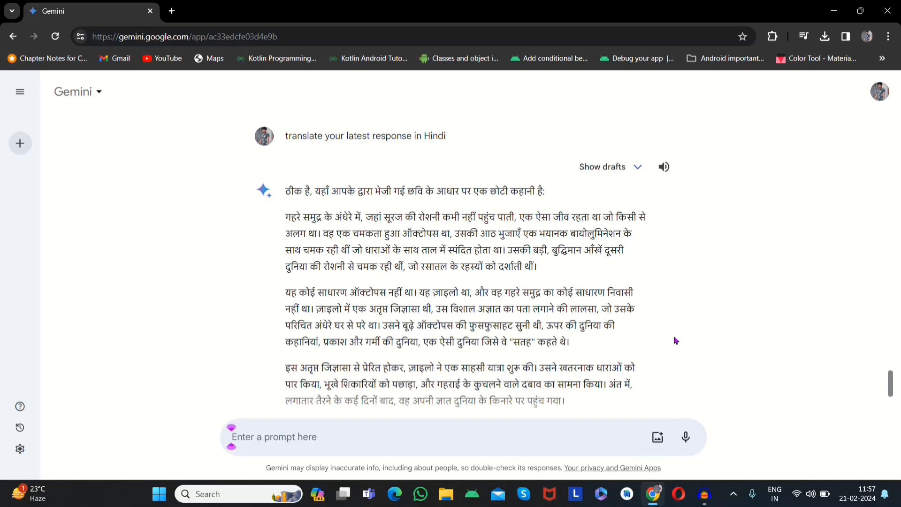
Play the Hindi octopus story aloud while reading through it, and stop the playback.
click(664, 167)
scroll(669, 243, down, 10)
scroll(668, 243, up, 7)
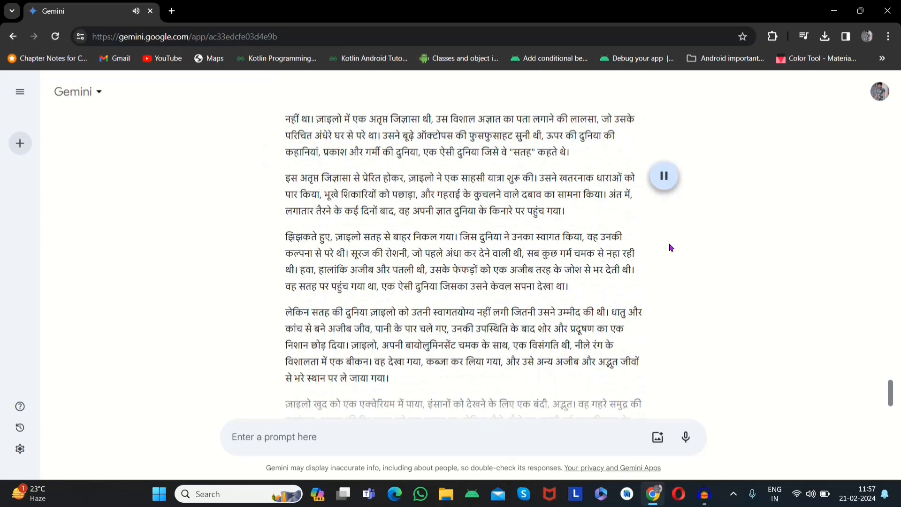
scroll(669, 243, up, 5)
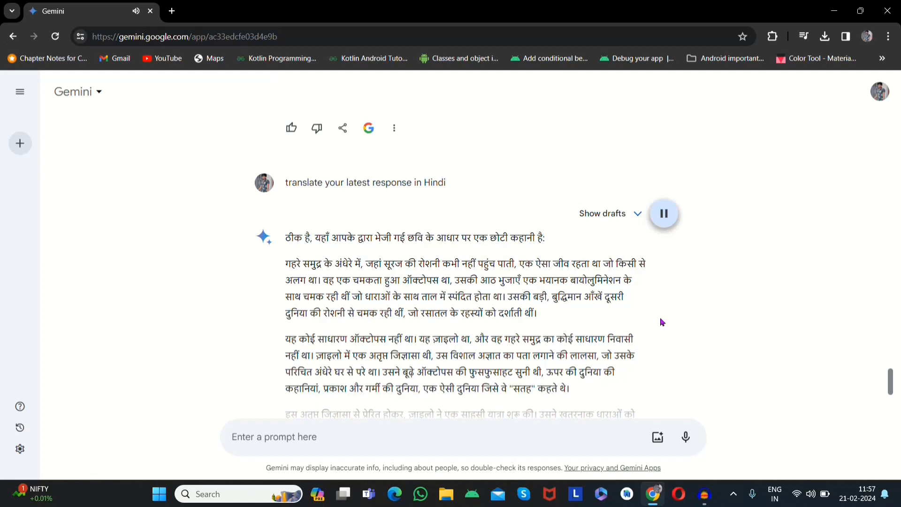
scroll(661, 322, down, 3)
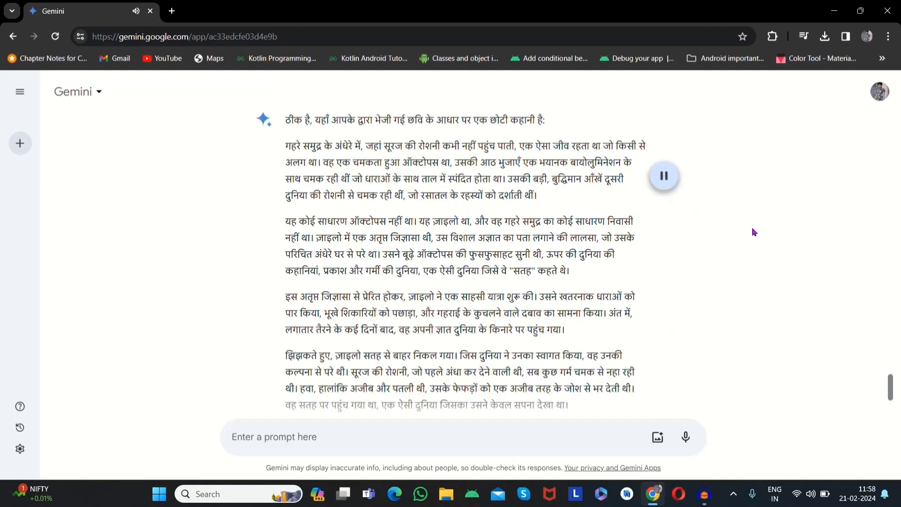
click(665, 181)
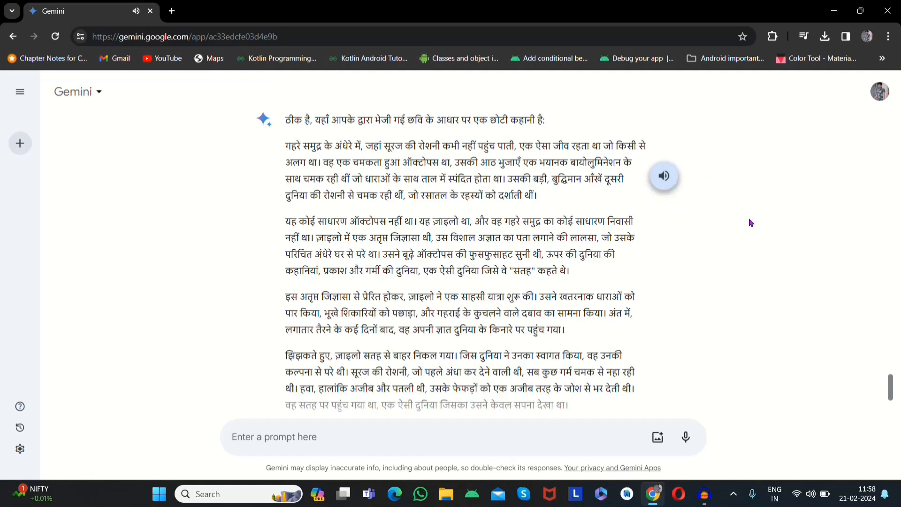